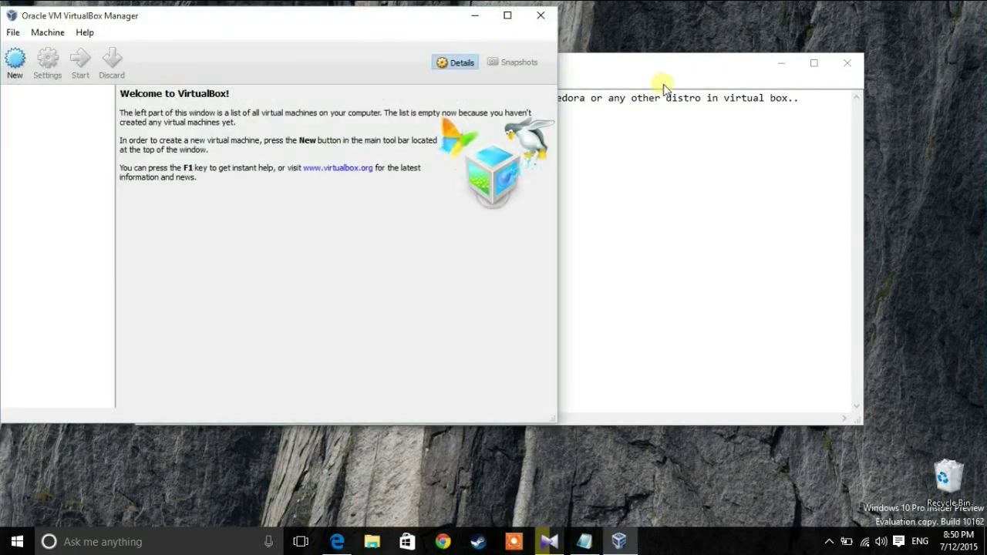
Step: Drag the empty VirtualBox Manager window to the centre of the desktop, in front of Notepad
{"action": "left_click_drag", "start_coordinate": [385, 10], "coordinate": [681, 44]}
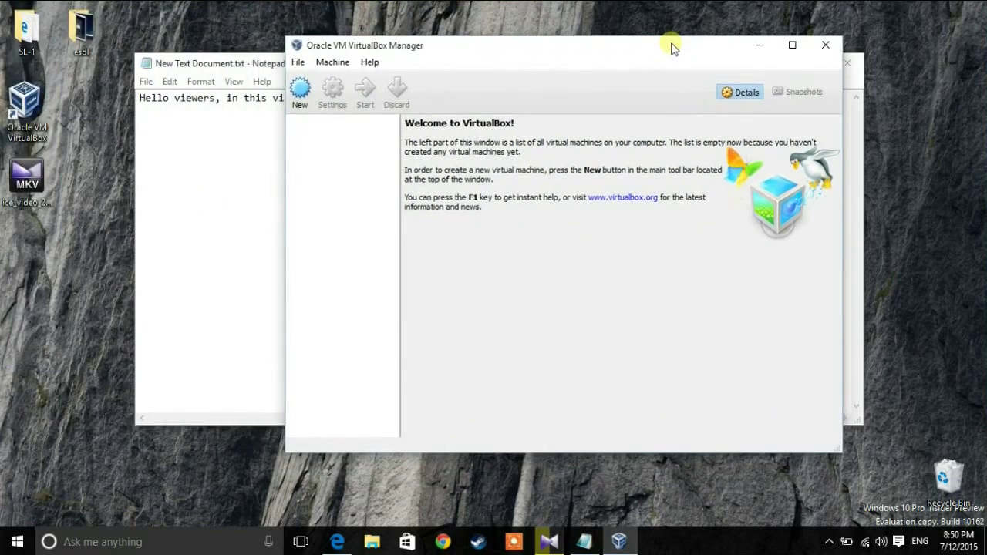
Step: Define a new virtual machine named 'Fedora' with type Linux and version Fedora (64-bit)
{"action": "left_click", "coordinate": [302, 91]}
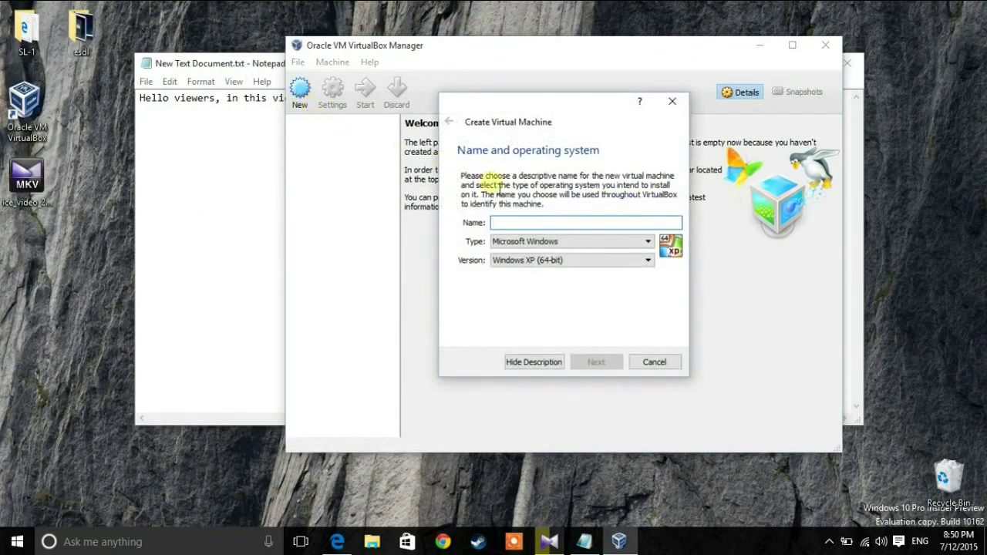
{"action": "left_click", "coordinate": [551, 244]}
{"action": "left_click", "coordinate": [529, 266]}
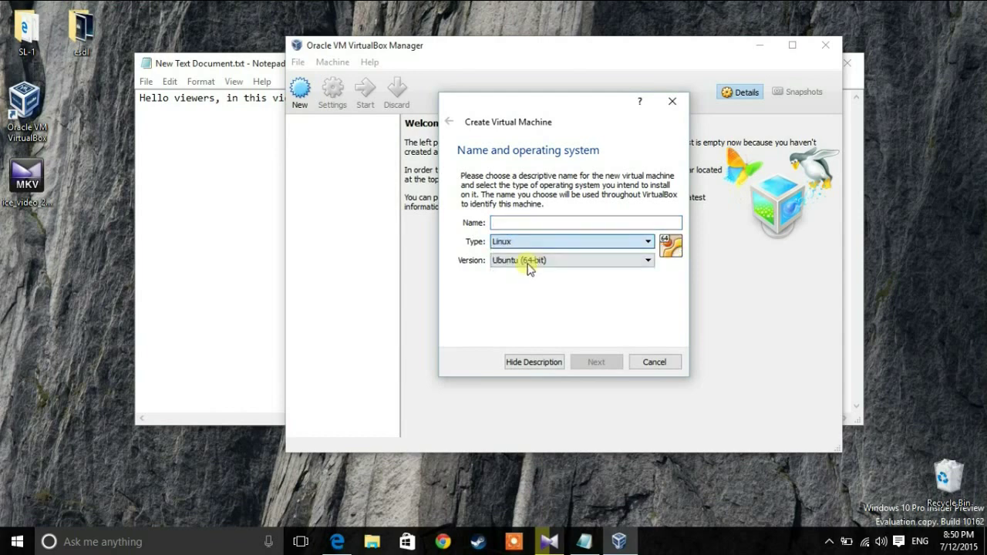
{"action": "left_click", "coordinate": [526, 259]}
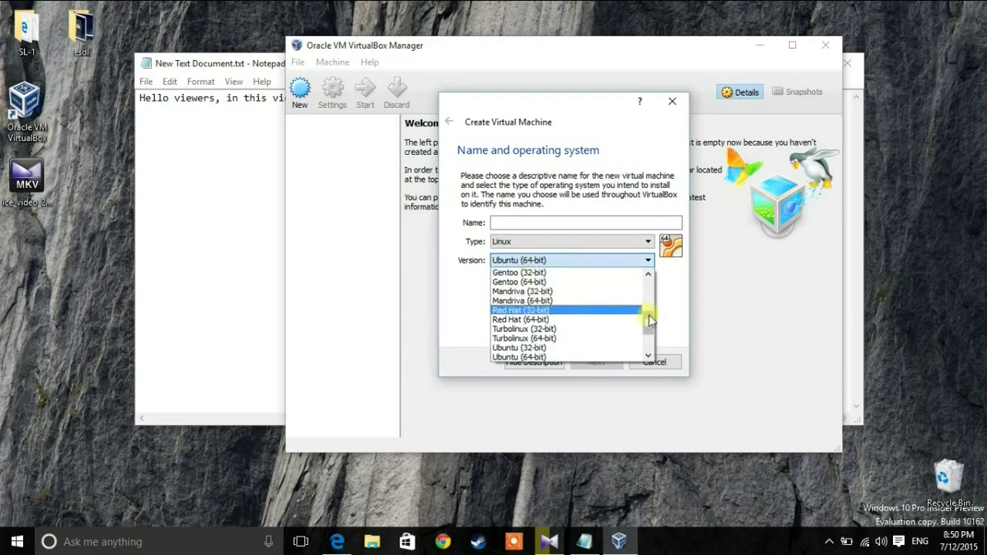
{"action": "mouse_move", "coordinate": [646, 320]}
{"action": "left_mouse_down"}
{"action": "mouse_move", "coordinate": [648, 294]}
{"action": "mouse_move", "coordinate": [648, 310]}
{"action": "left_mouse_up"}
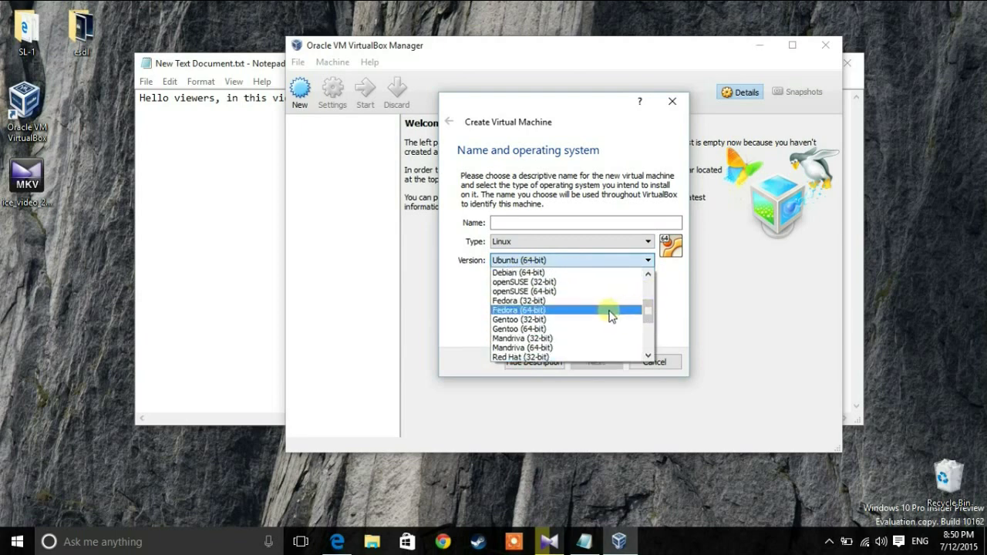
{"action": "left_click", "coordinate": [611, 313]}
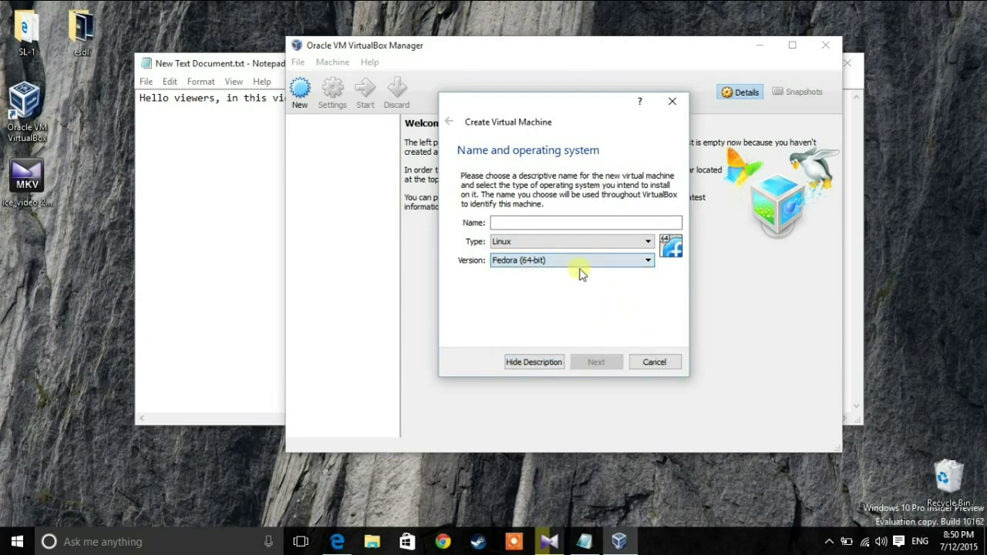
{"action": "left_click", "coordinate": [568, 229]}
{"action": "type", "text": "Fedora"}
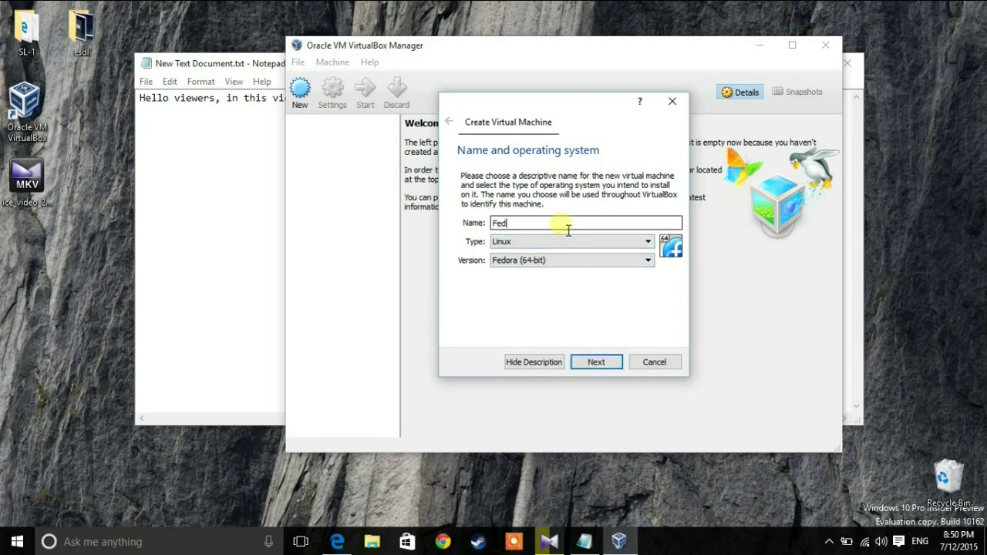
{"action": "left_click", "coordinate": [596, 362]}
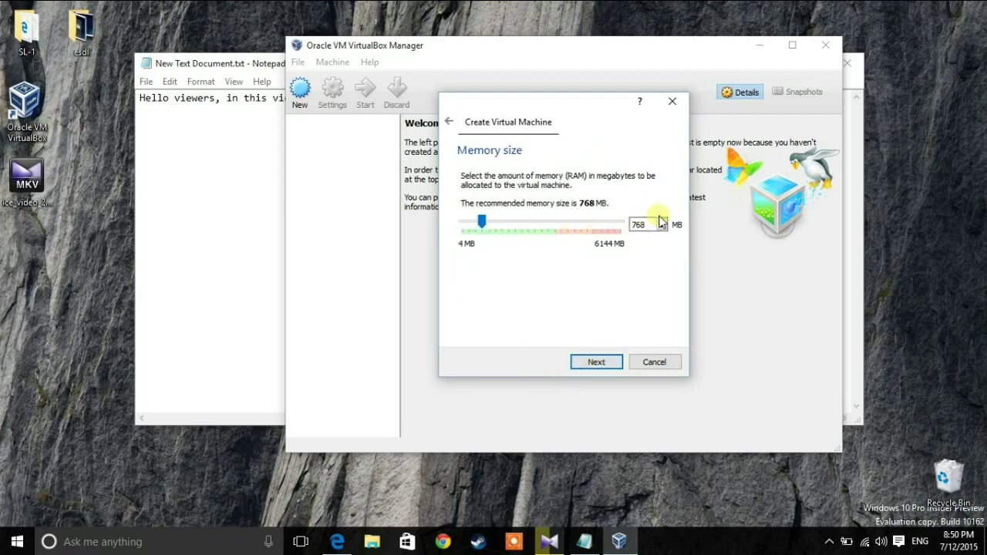
Step: Raise the Fedora machine's memory from 768 MB to 1543 MB and continue
{"action": "left_click_drag", "start_coordinate": [482, 223], "coordinate": [500, 227]}
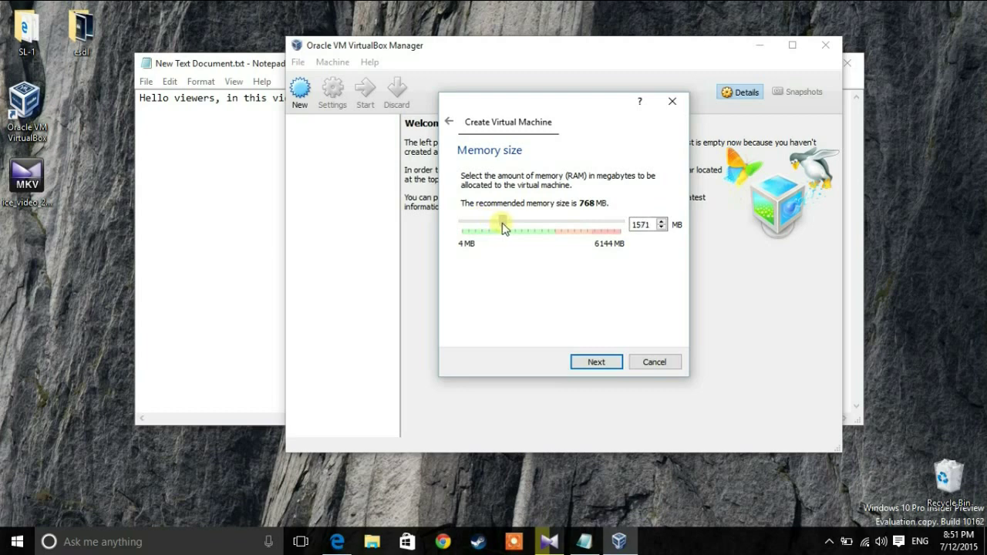
{"action": "left_click_drag", "start_coordinate": [502, 225], "coordinate": [502, 225]}
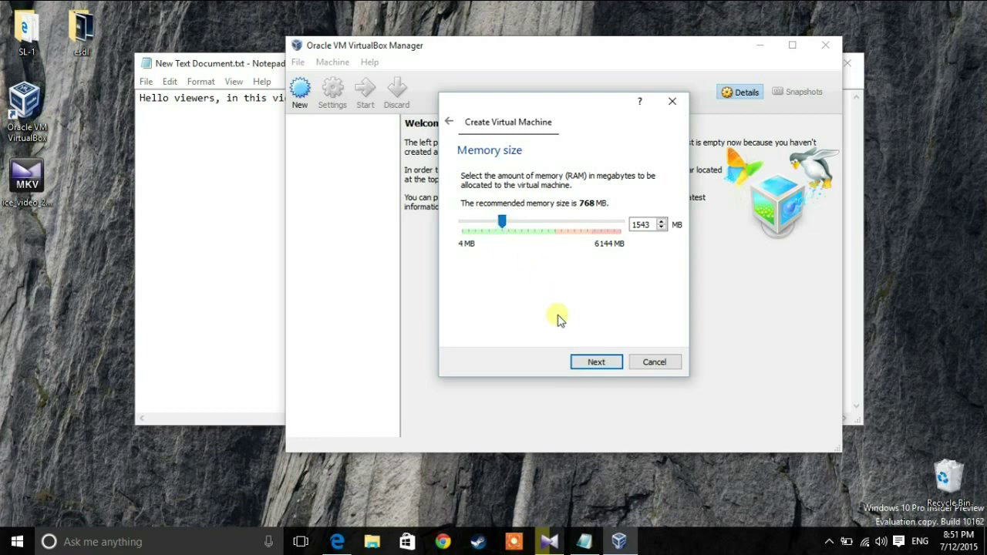
{"action": "left_click", "coordinate": [588, 363]}
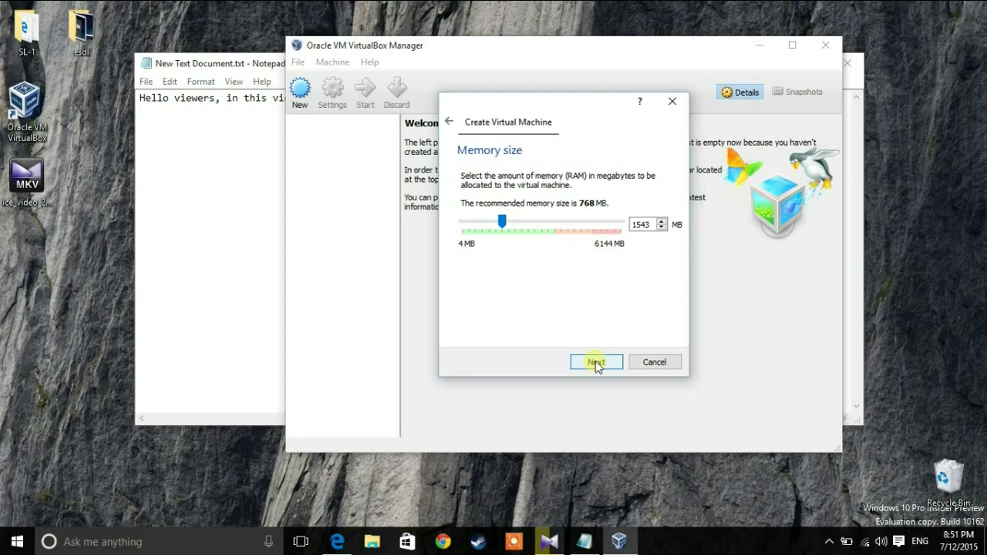
{"action": "left_click", "coordinate": [596, 363]}
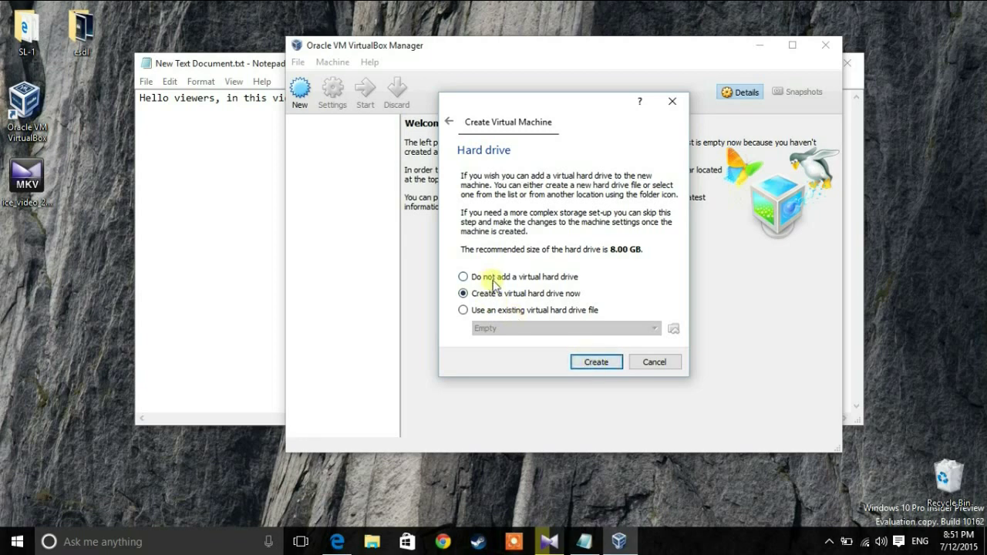
Step: Attach a new fixed-size 8.00 GB VDI disk, Fedora.vdi, to the machine
{"action": "left_click", "coordinate": [596, 363]}
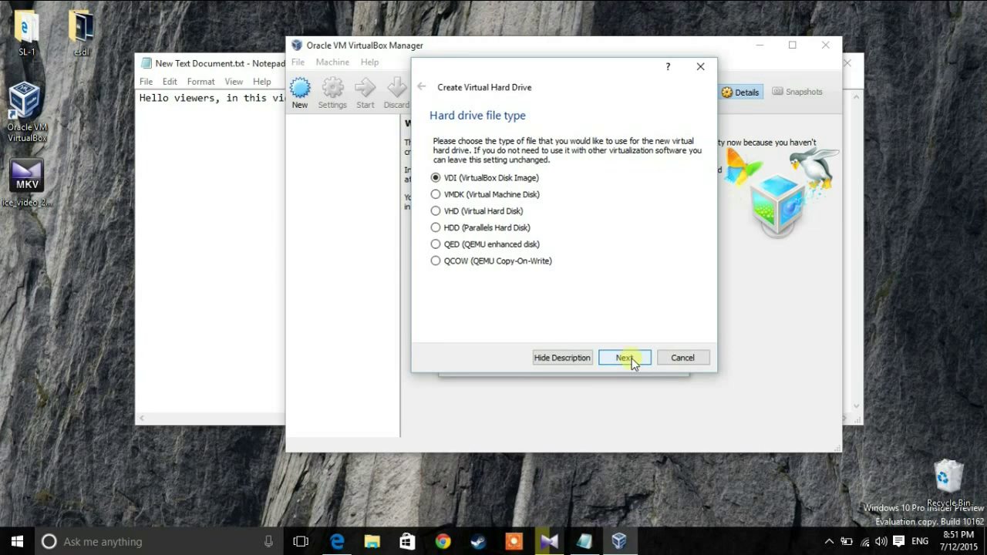
{"action": "left_click", "coordinate": [625, 358]}
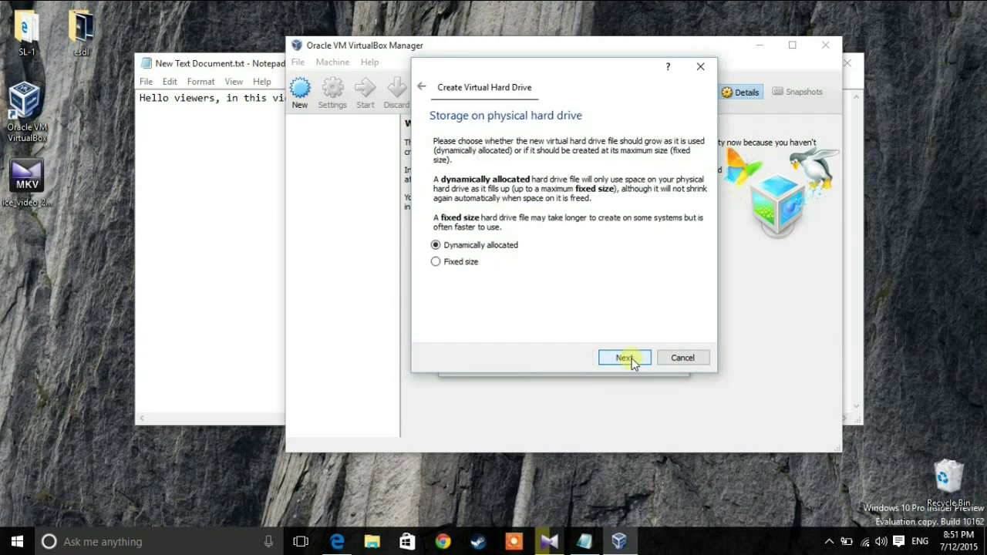
{"action": "left_click", "coordinate": [443, 263]}
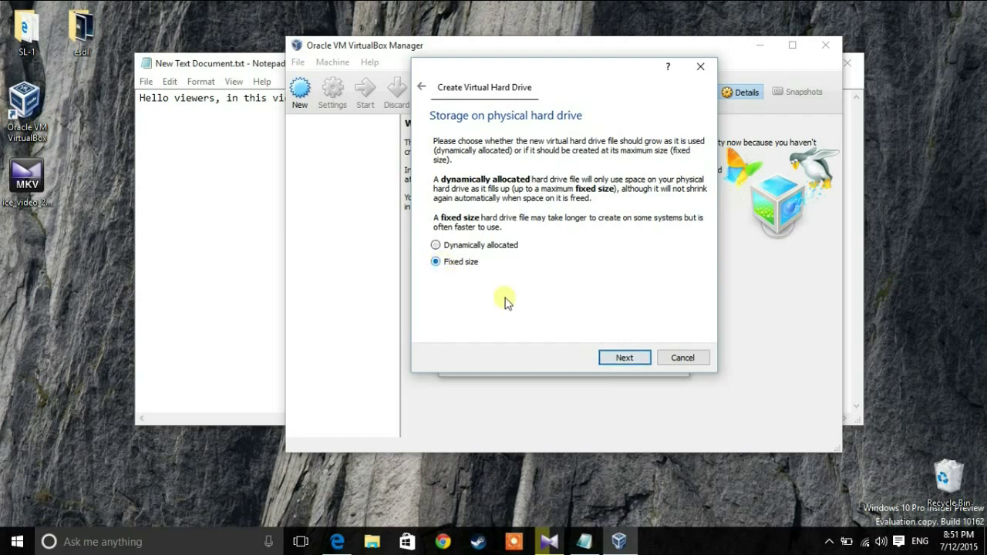
{"action": "left_click", "coordinate": [626, 359]}
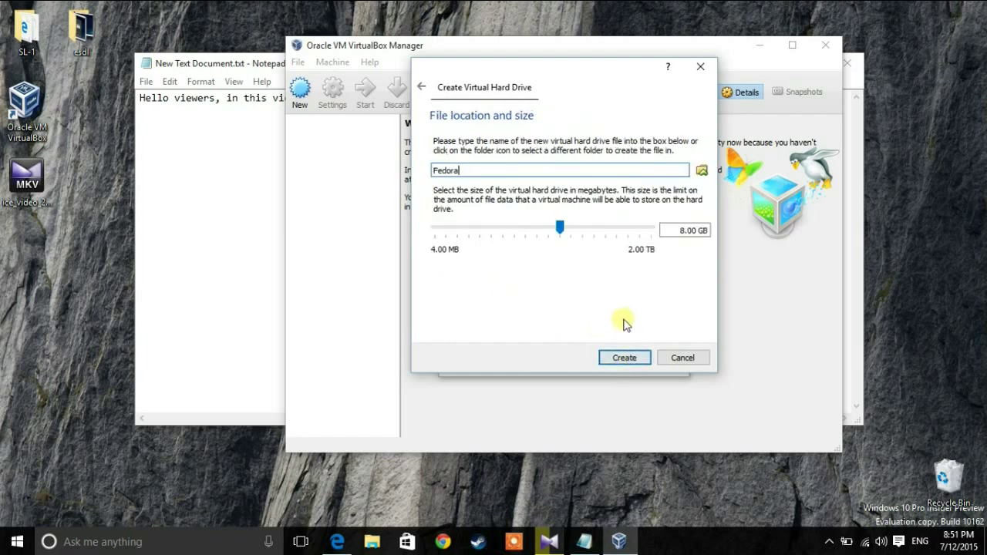
{"action": "left_click", "coordinate": [633, 359]}
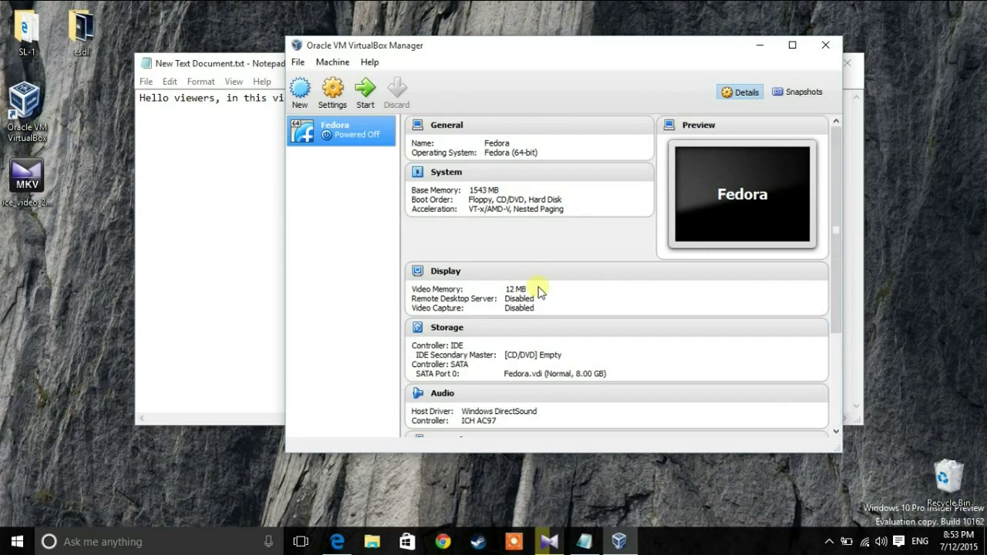
Step: Insert Fedora-Live-Workstation-x86_64-21-5.iso into the Fedora machine's empty IDE optical drive
{"action": "left_click", "coordinate": [337, 93]}
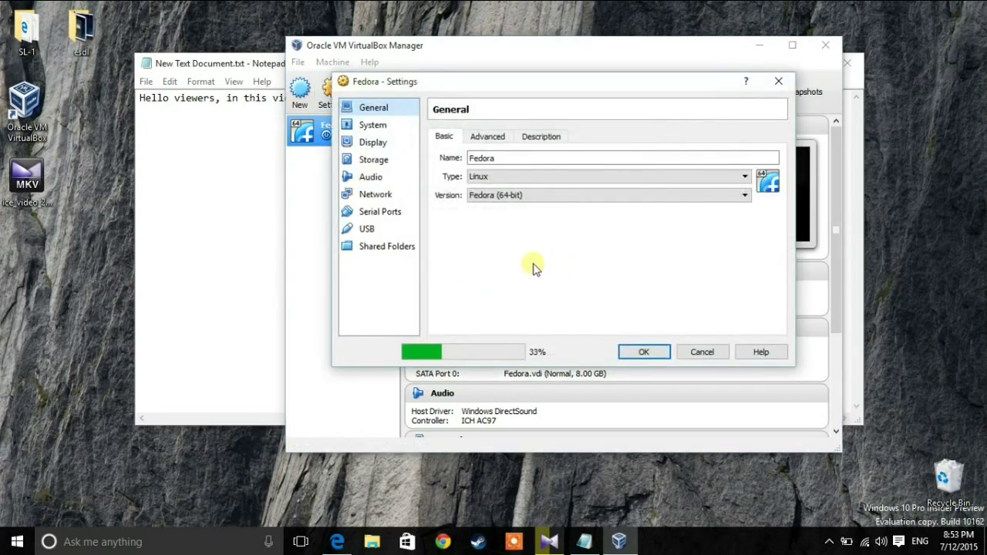
{"action": "left_click", "coordinate": [370, 160]}
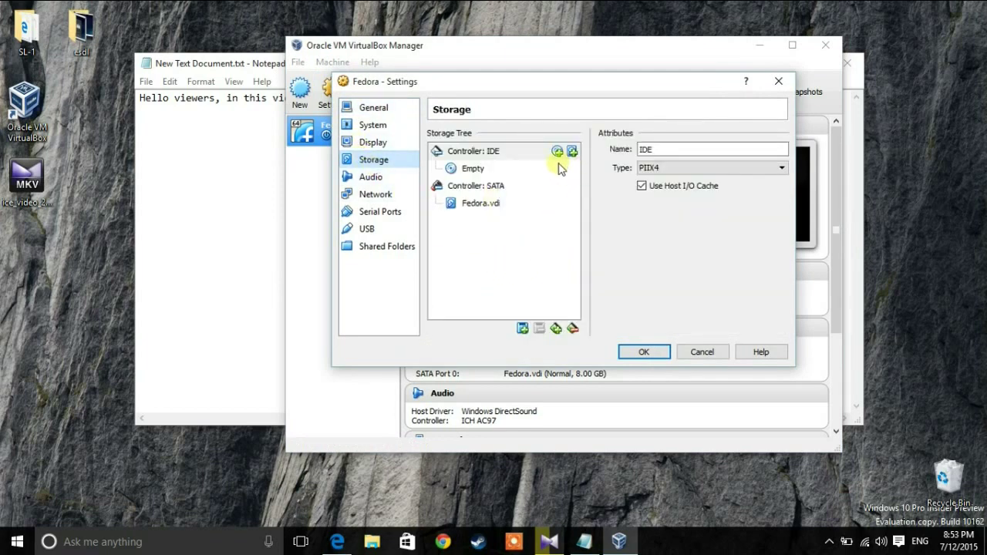
{"action": "left_click", "coordinate": [471, 168]}
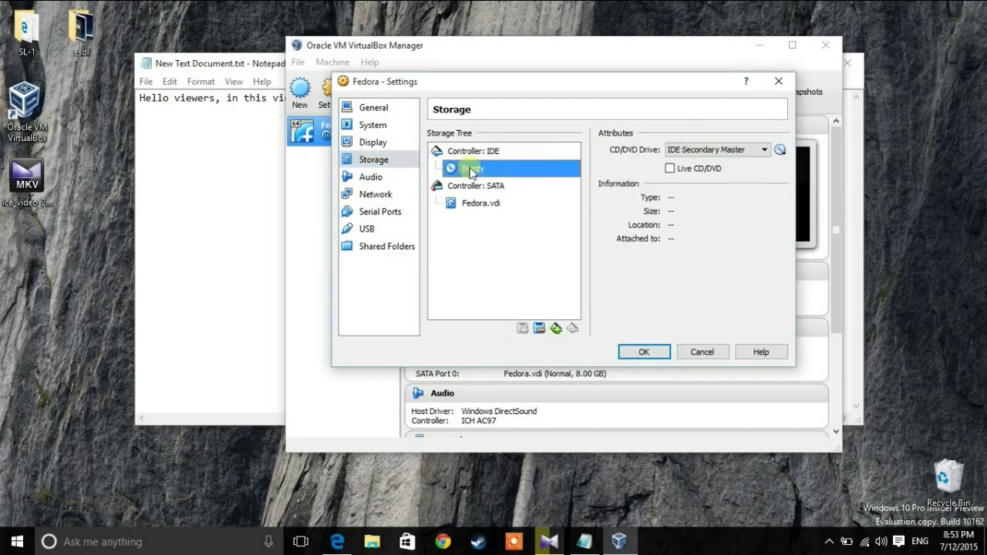
{"action": "left_click", "coordinate": [780, 150]}
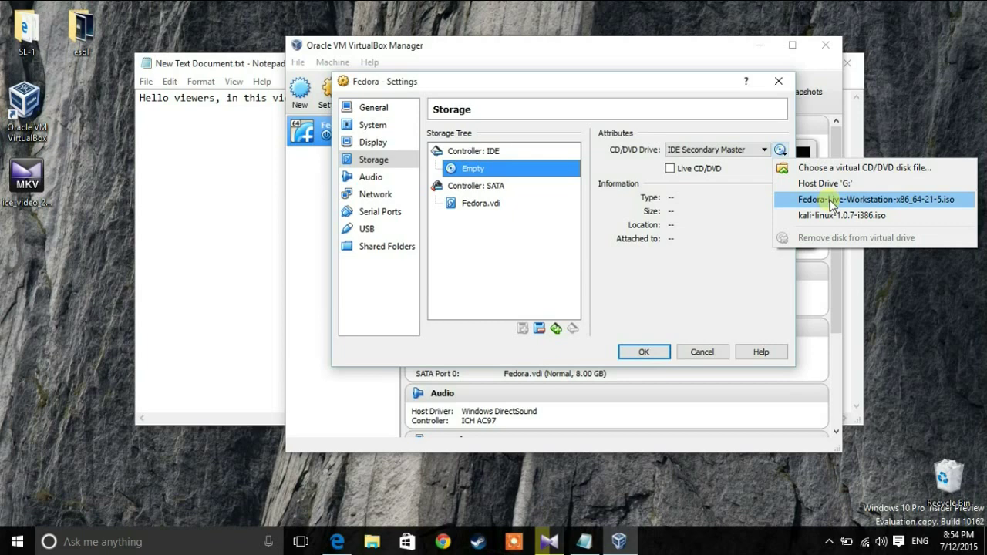
{"action": "left_click", "coordinate": [830, 204]}
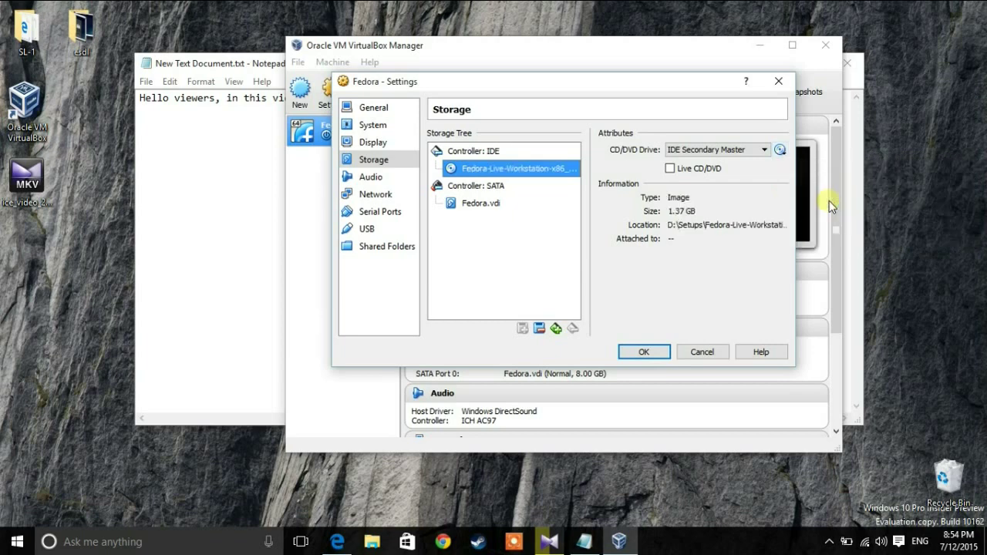
{"action": "left_click", "coordinate": [644, 352]}
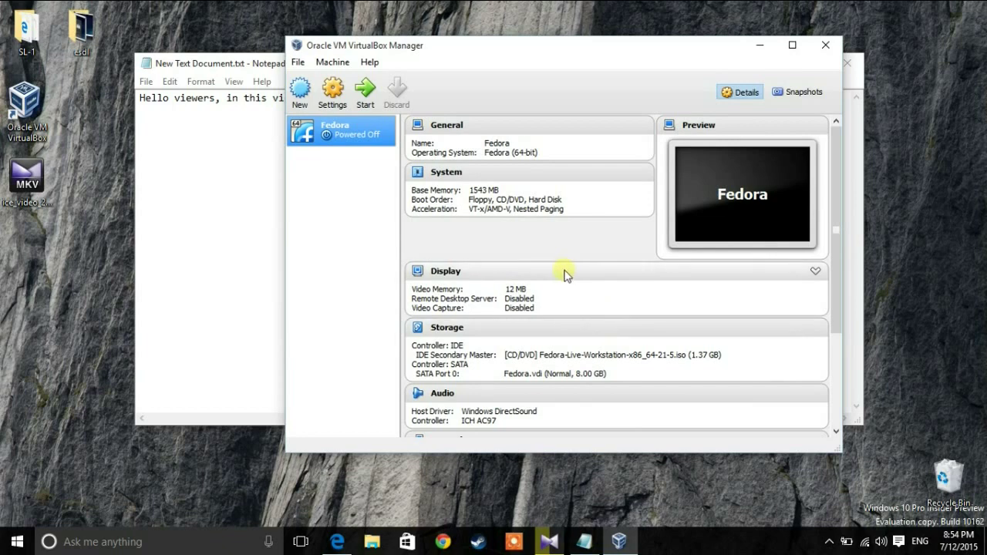
Step: Start the Fedora VM so it reaches the Fedora Live boot menu
{"action": "left_click", "coordinate": [366, 95]}
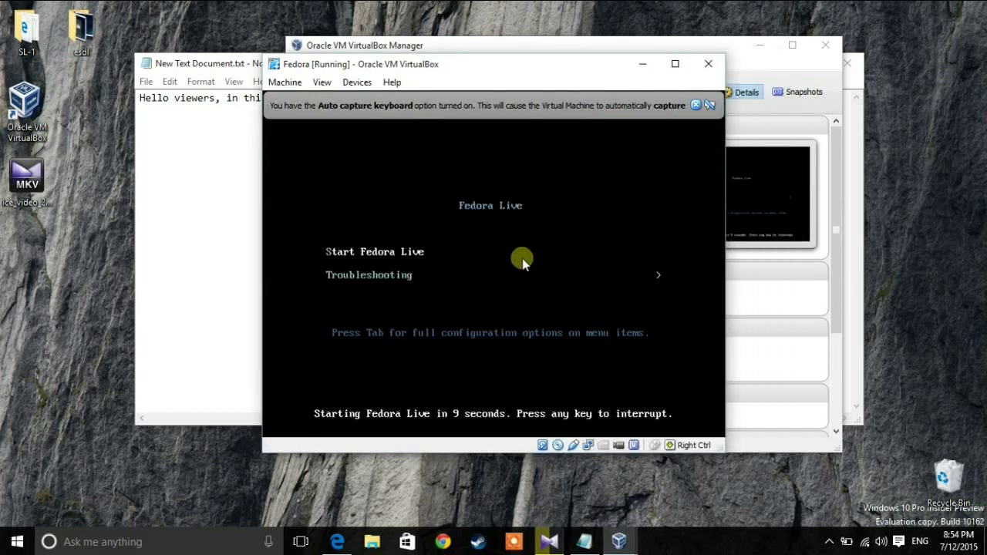
Step: Boot 'Start Fedora Live' and close the mouse-integration and keyboard-capture notices
{"action": "key", "text": "Down"}
{"action": "key", "text": "Down"}
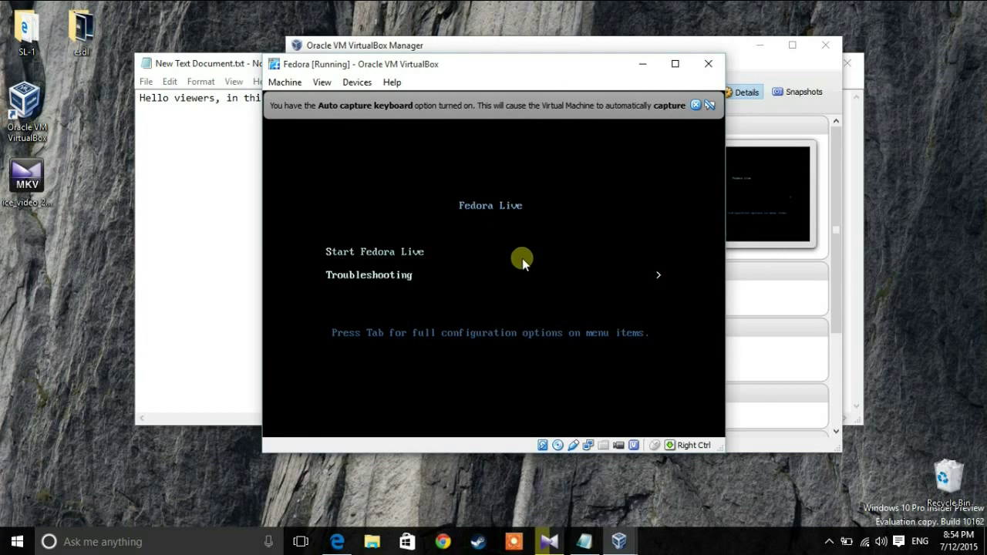
{"action": "key", "text": "Up"}
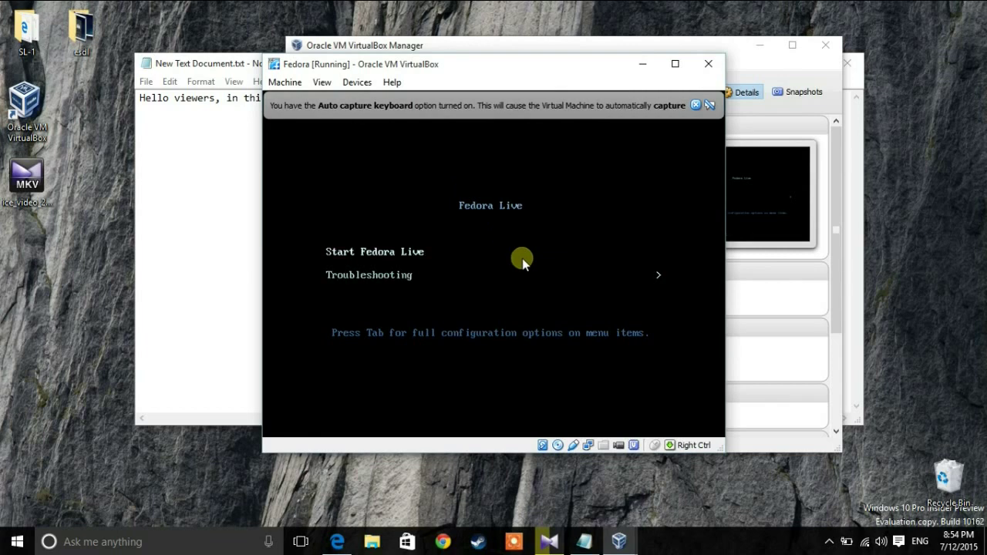
{"action": "key", "text": "Return"}
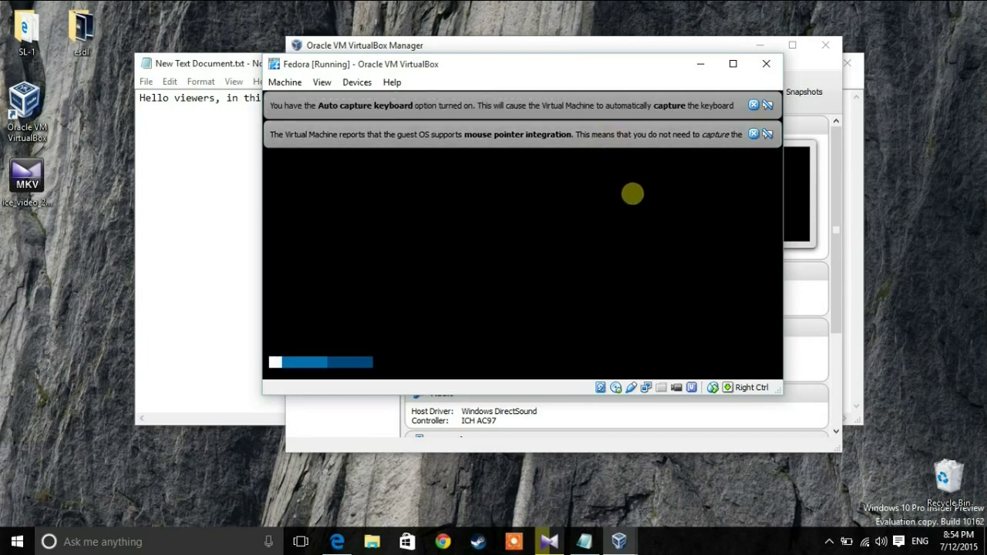
{"action": "left_click", "coordinate": [754, 135]}
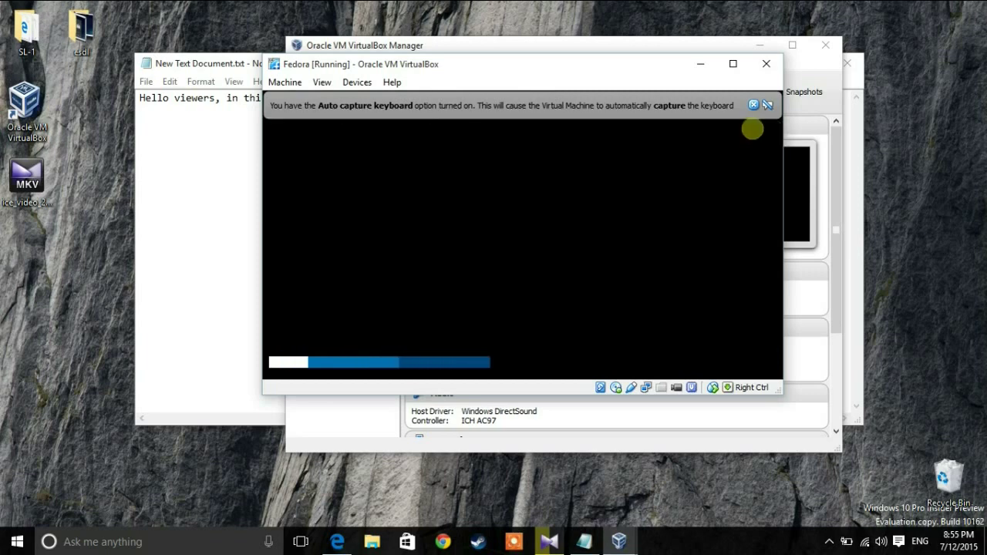
{"action": "left_click", "coordinate": [754, 105]}
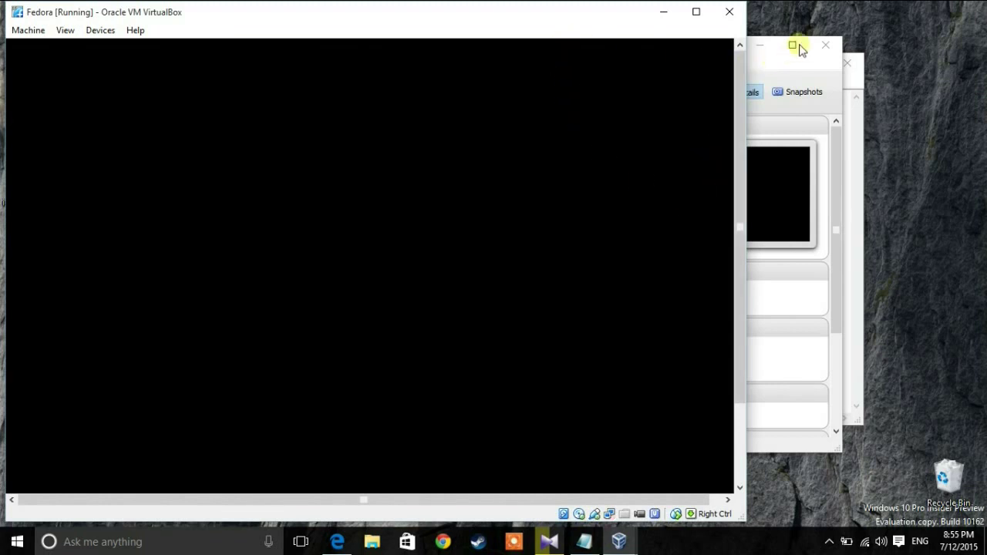
Step: Switch the VM window to fullscreen and launch Install to Hard Drive
{"action": "left_click", "coordinate": [695, 12]}
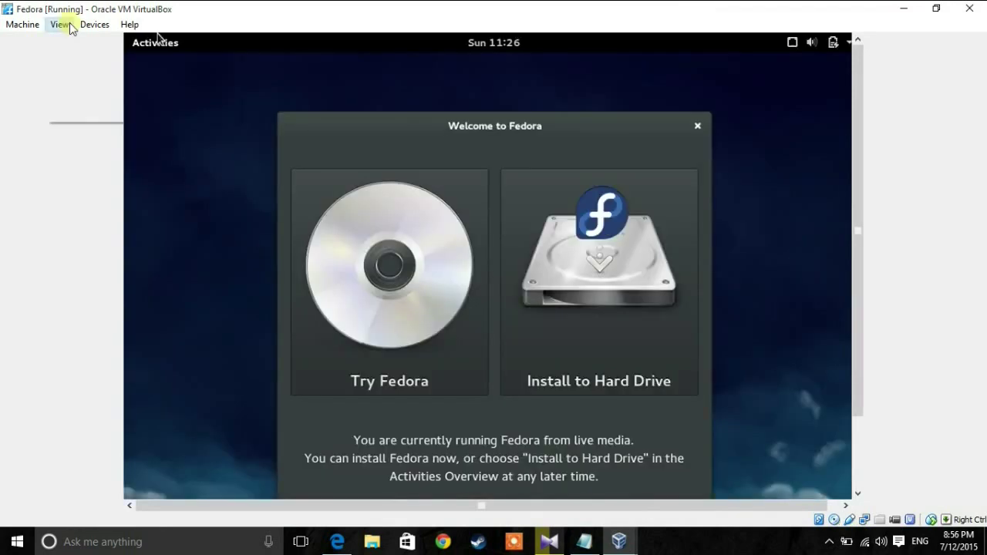
{"action": "left_click", "coordinate": [62, 24]}
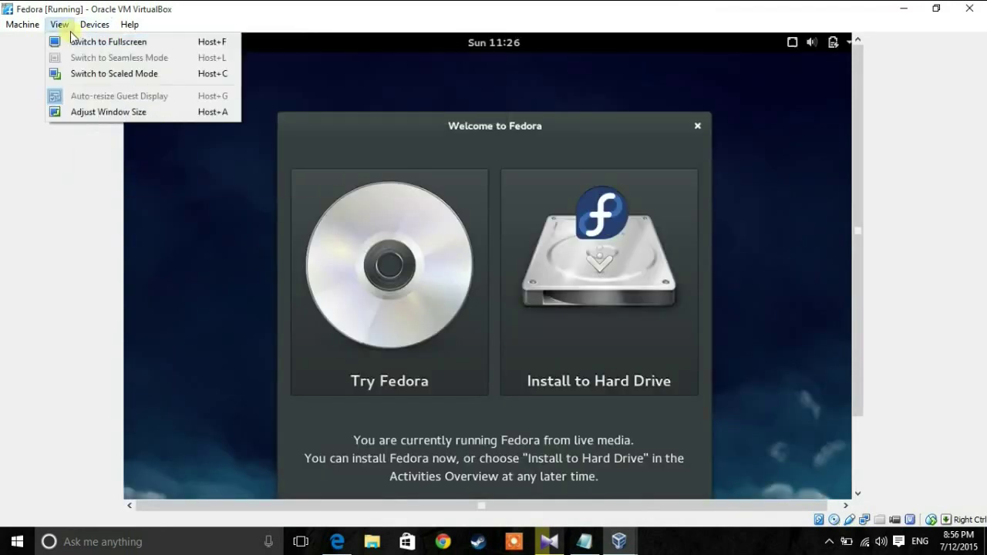
{"action": "left_click", "coordinate": [72, 42]}
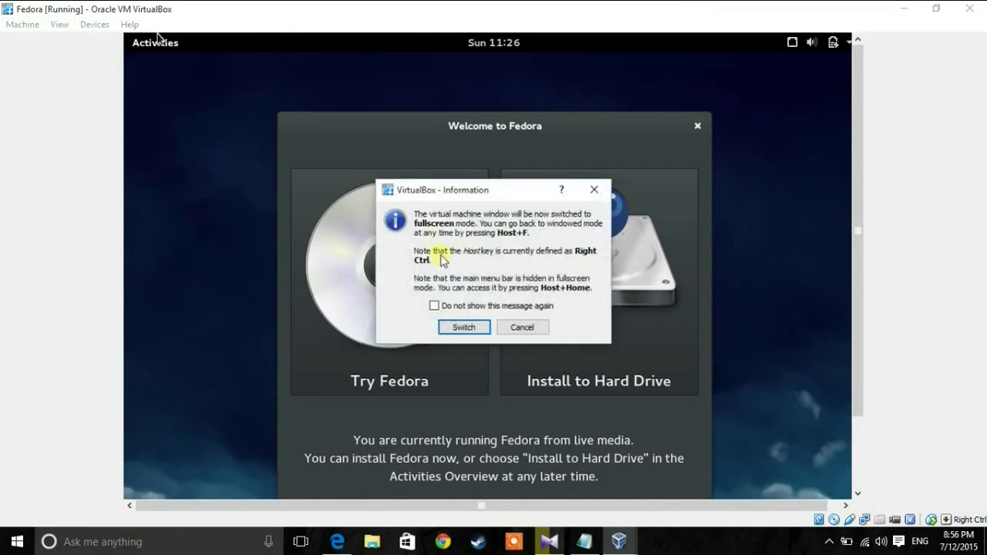
{"action": "left_click", "coordinate": [462, 327]}
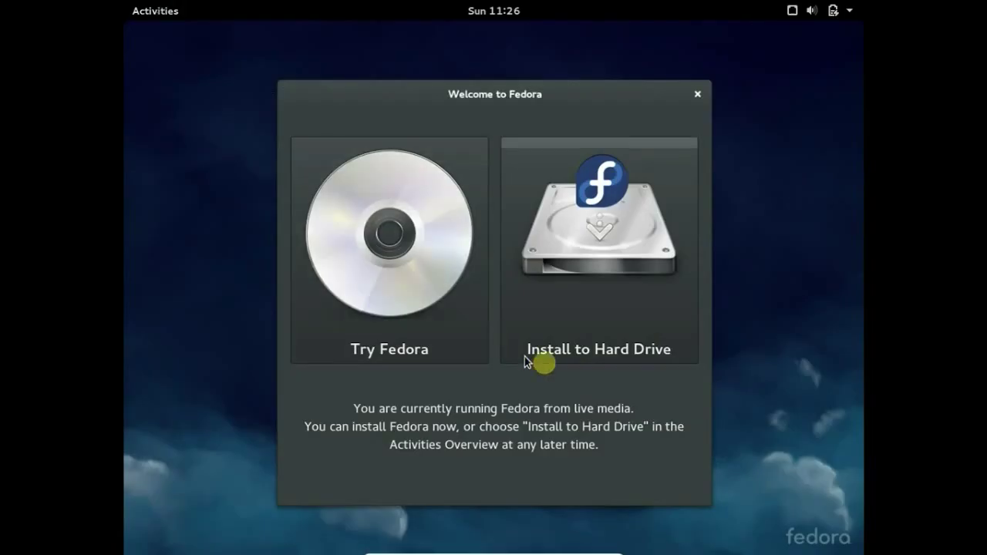
{"action": "left_click", "coordinate": [613, 339]}
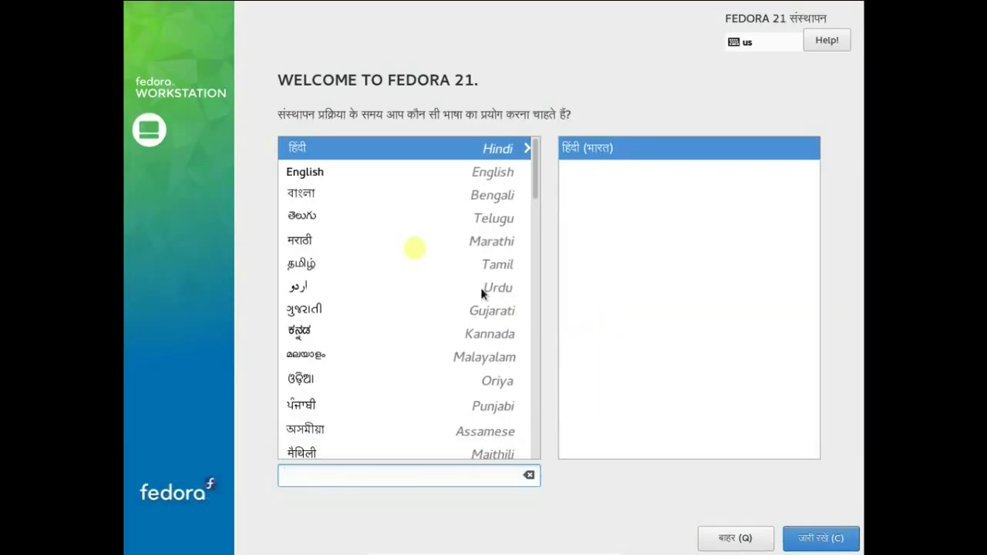
Step: Choose English (India) as the installer language and continue to the summary
{"action": "left_click", "coordinate": [296, 173]}
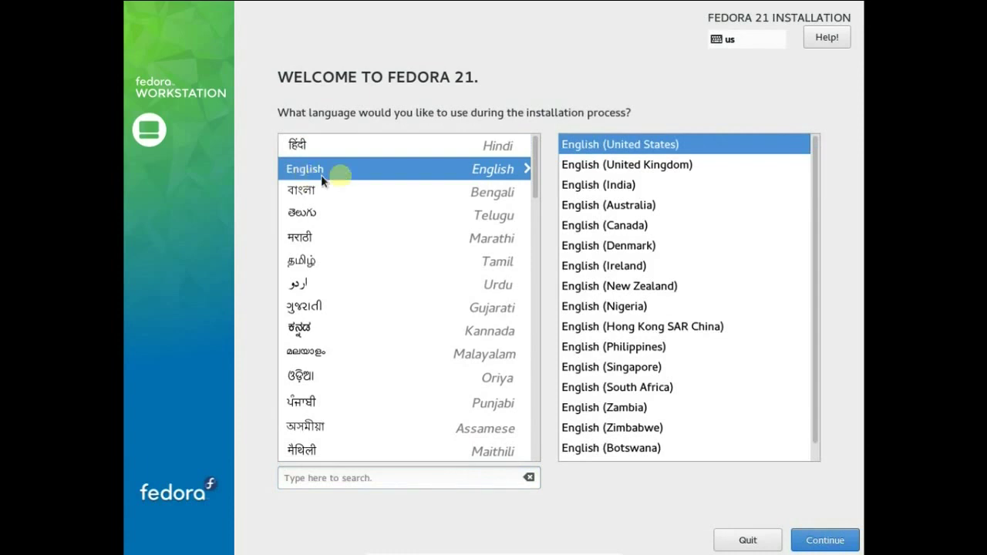
{"action": "left_click", "coordinate": [621, 188]}
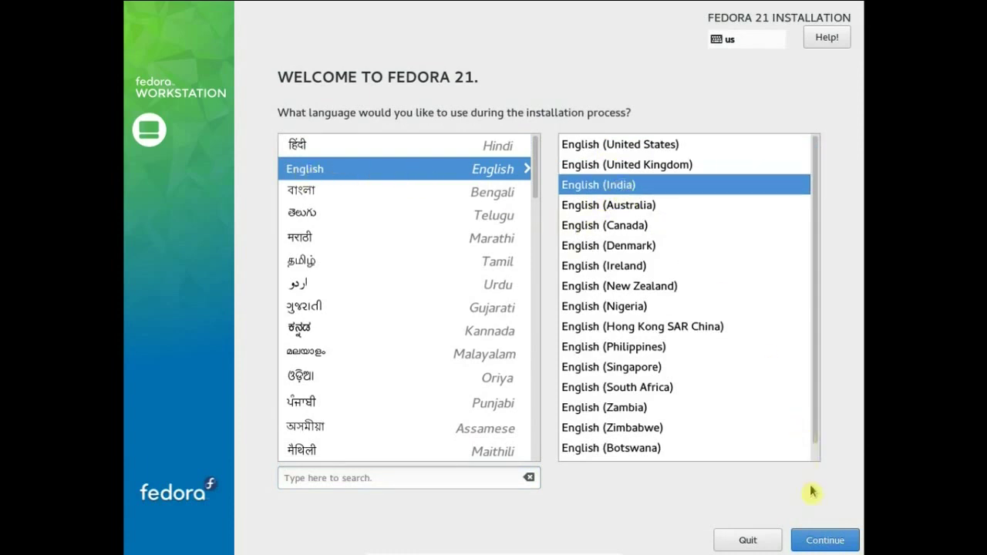
{"action": "left_click", "coordinate": [826, 542]}
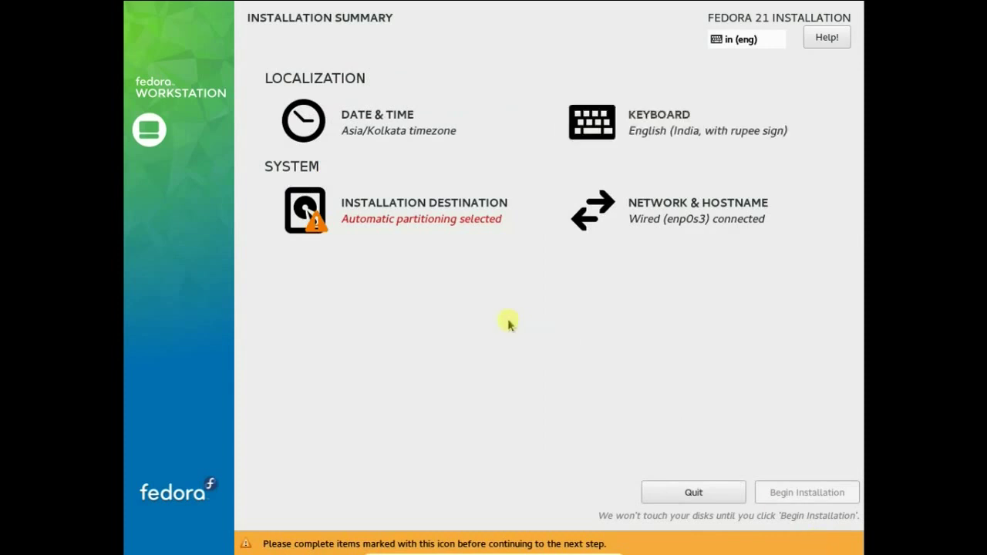
Step: Accept the 8192 MiB ATA VBOX HARDDISK with automatic partitioning as the destination
{"action": "left_click", "coordinate": [374, 206]}
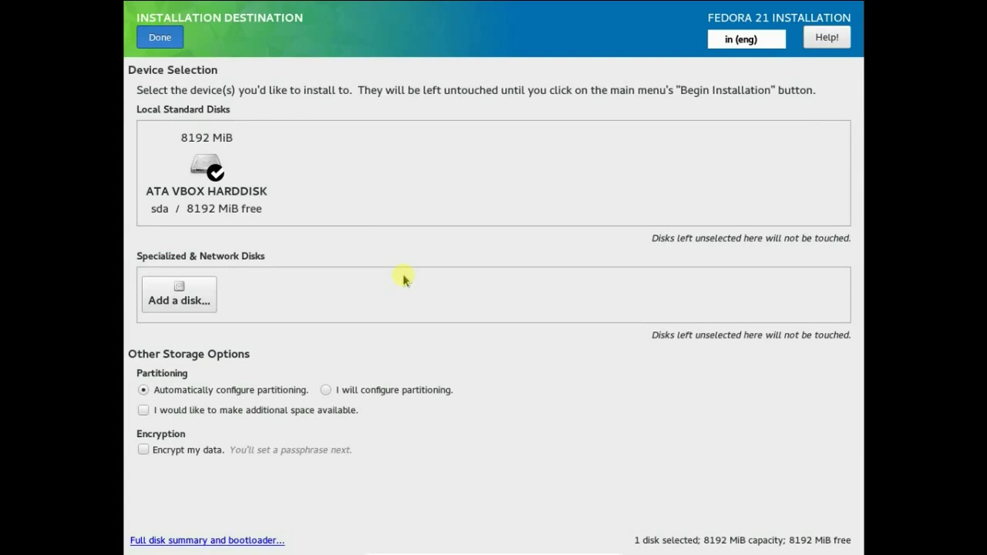
{"action": "key", "text": "alt+d"}
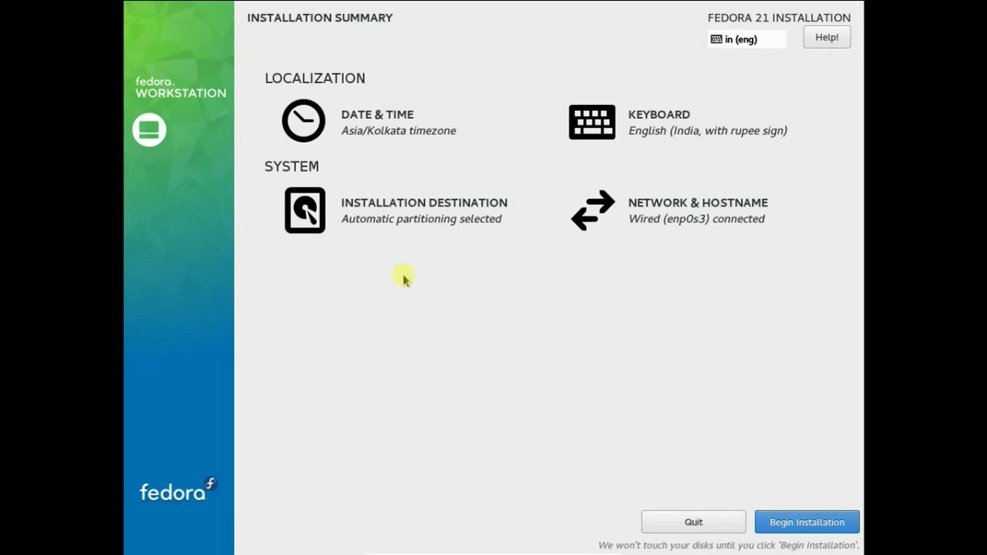
Step: Begin the Fedora installation and enter the new user's full name, which fills in a matching username
{"action": "left_click", "coordinate": [807, 522]}
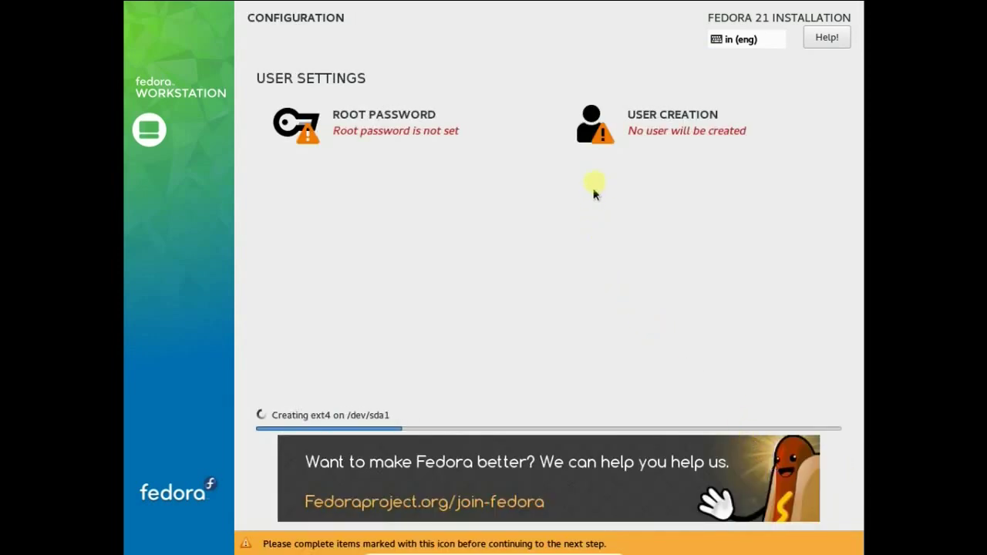
{"action": "left_click", "coordinate": [616, 137]}
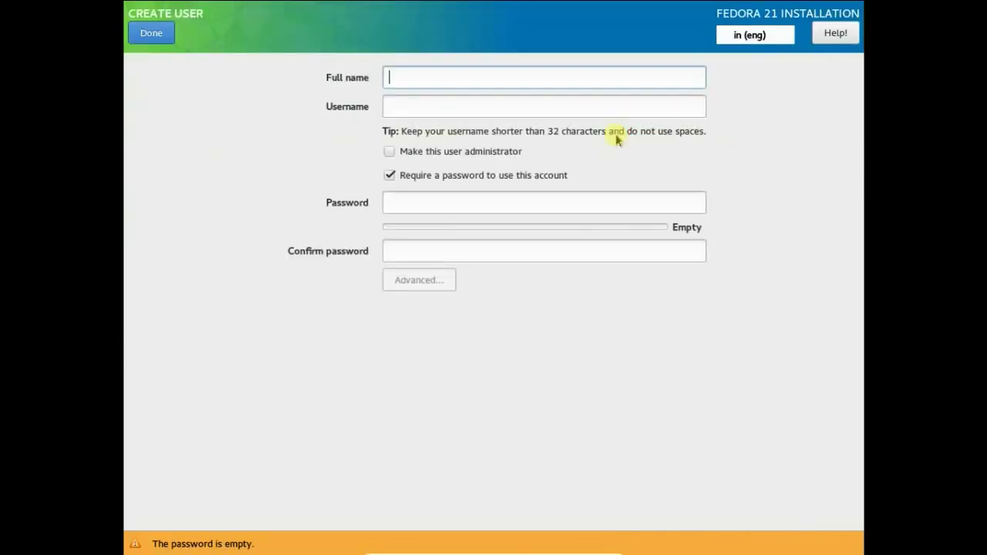
{"action": "type", "text": "Darshan"}
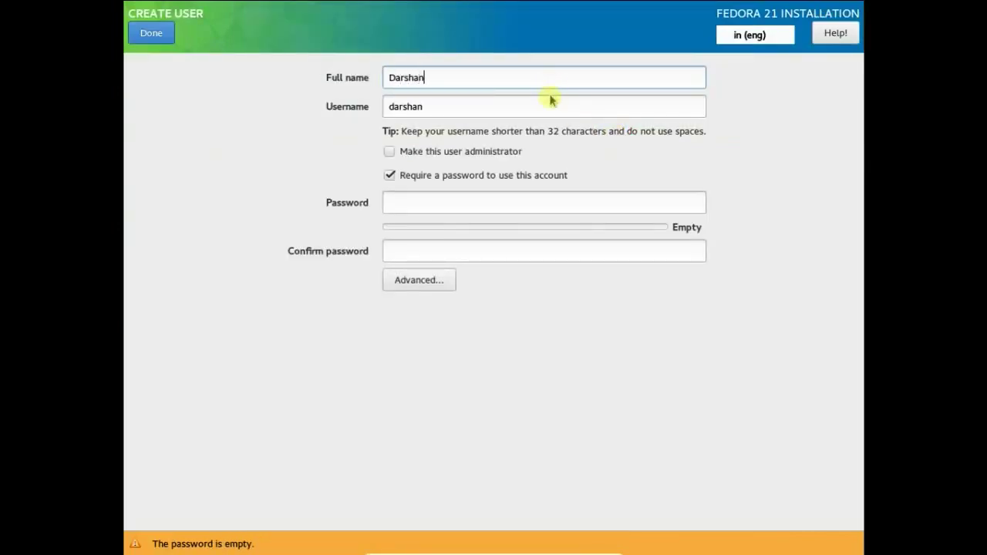
Step: Enter the account password, rated Strong, and move to the Confirm password field
{"action": "left_click", "coordinate": [465, 203]}
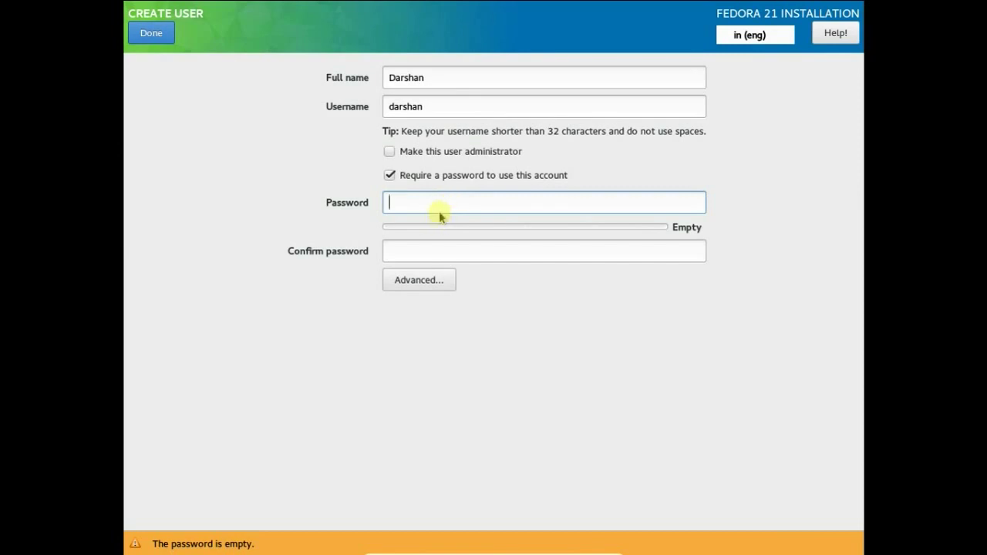
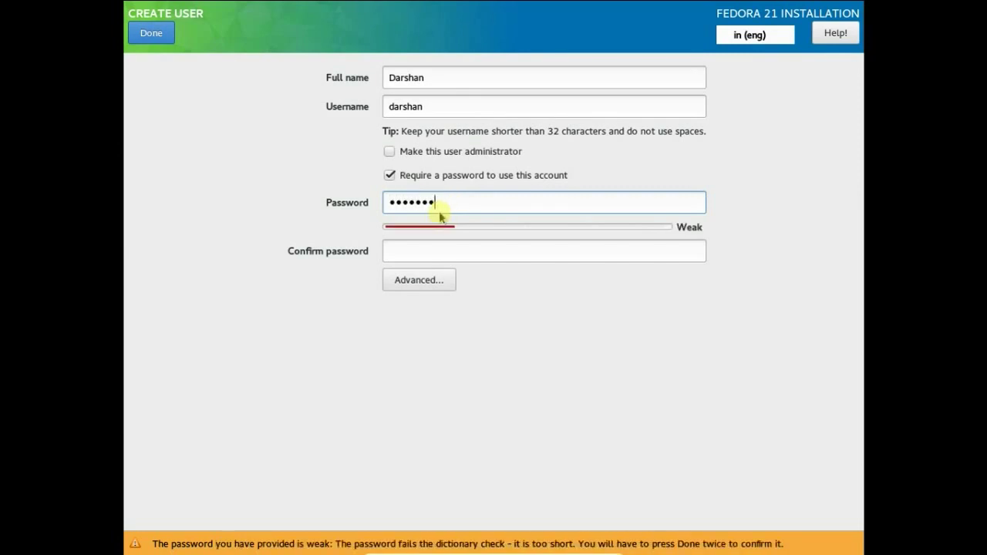
{"action": "left_click", "coordinate": [438, 250]}
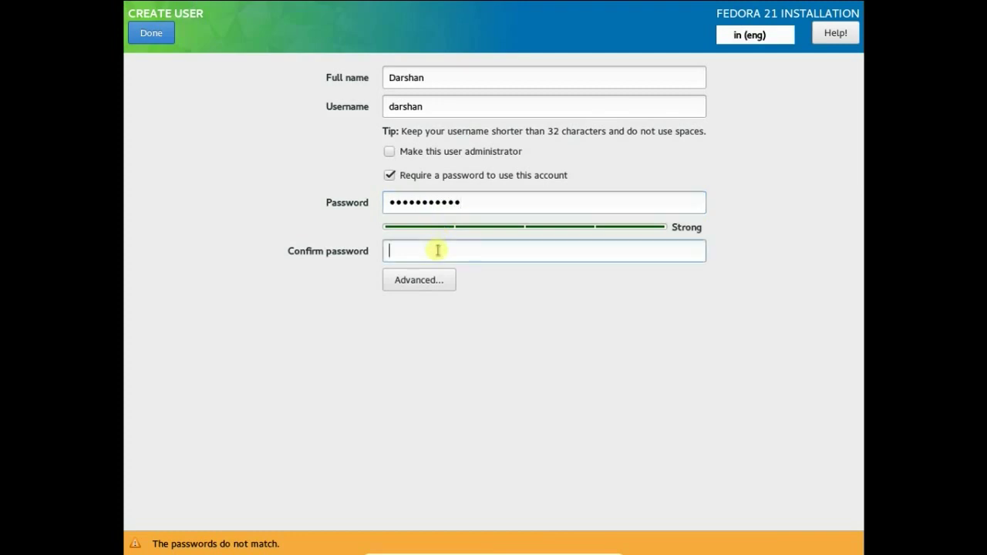